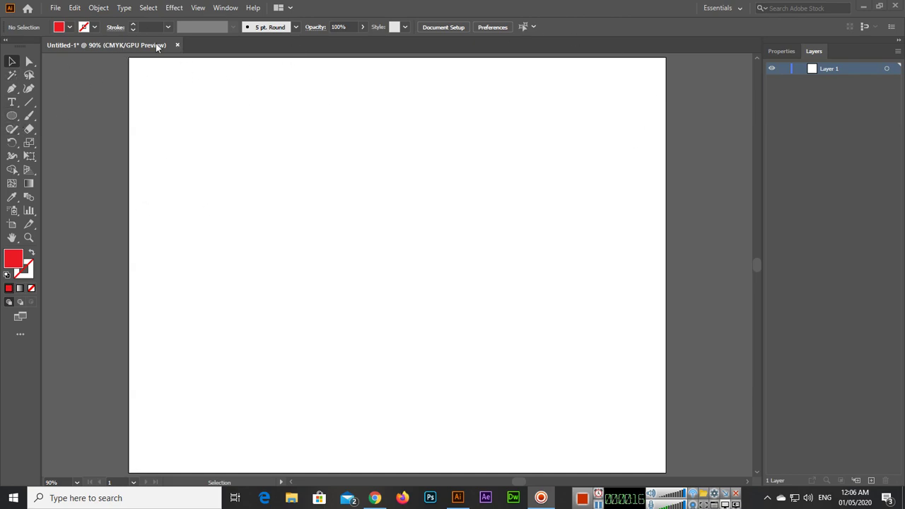
Bring up the File menu over the blank Untitled-1 artboard
{"action": "left_click", "coordinate": [58, 7]}
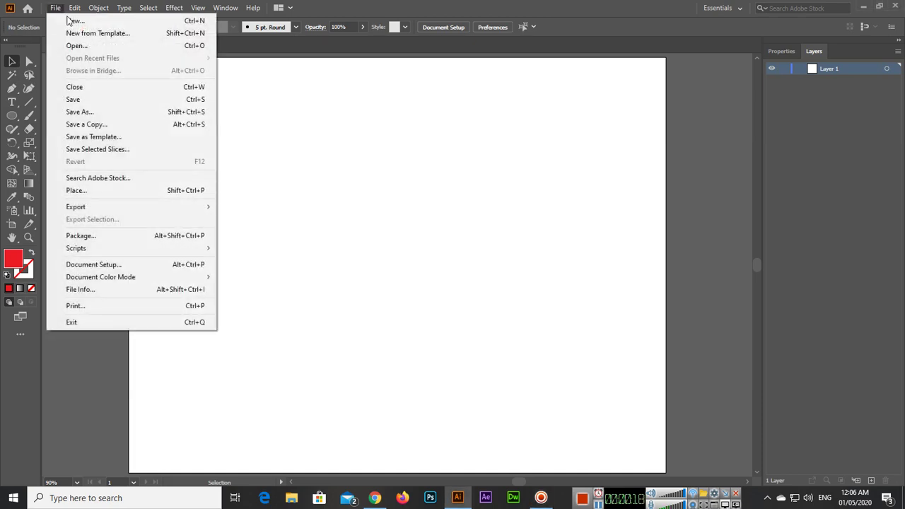
Create a new blank Letter-size document, Untitled-2, at 792 × 612 pt
{"action": "left_click", "coordinate": [69, 21]}
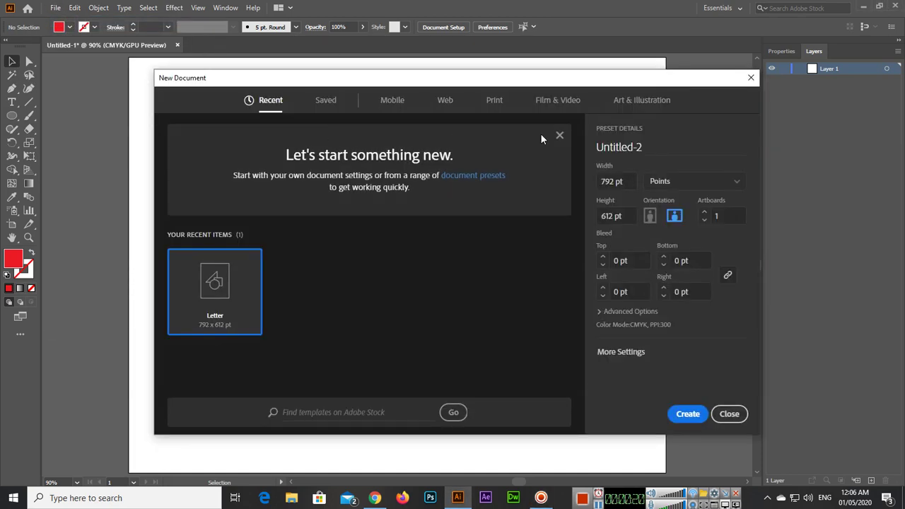
{"action": "left_click", "coordinate": [692, 416]}
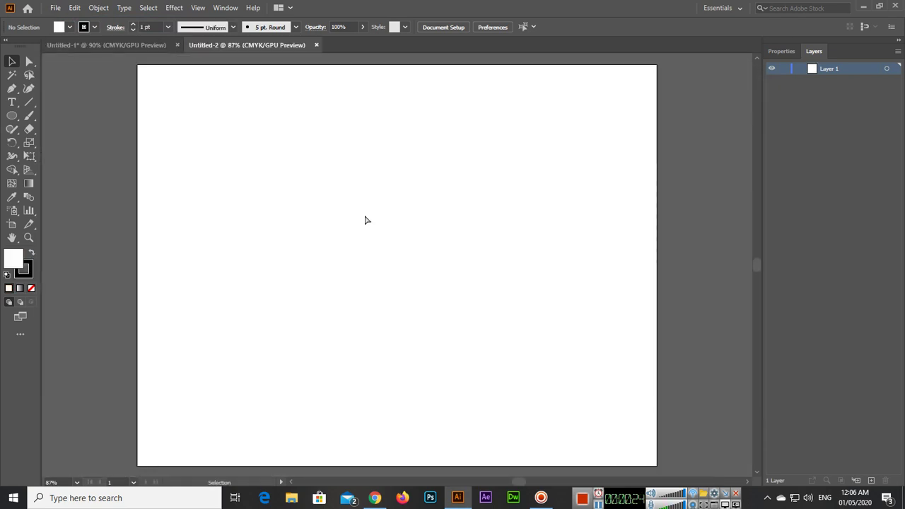
{"action": "left_click_drag", "start_coordinate": [11, 116], "coordinate": [51, 145]}
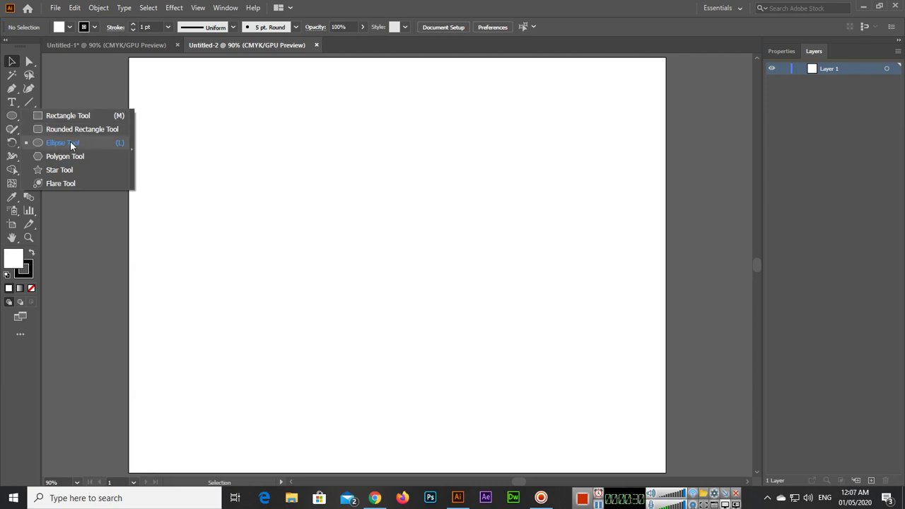
Draw a circle about 296 pt wide with no stroke and a red fill
{"action": "left_click_drag", "start_coordinate": [71, 145], "coordinate": [71, 144]}
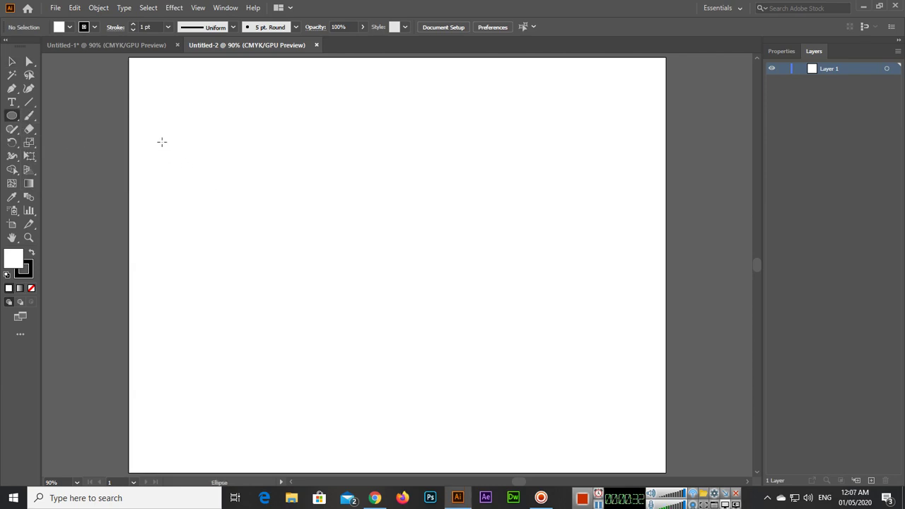
{"action": "left_click_drag", "start_coordinate": [154, 142], "coordinate": [324, 344]}
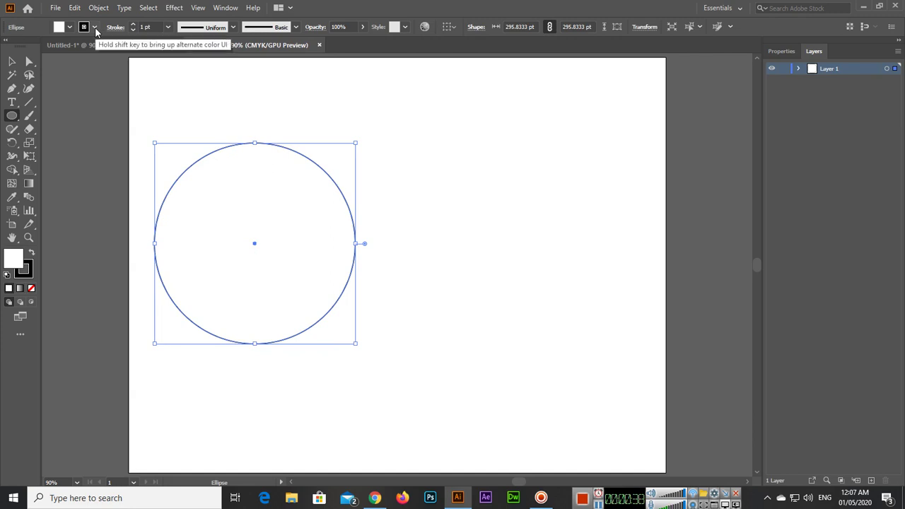
{"action": "left_click", "coordinate": [95, 30]}
{"action": "left_click", "coordinate": [7, 47]}
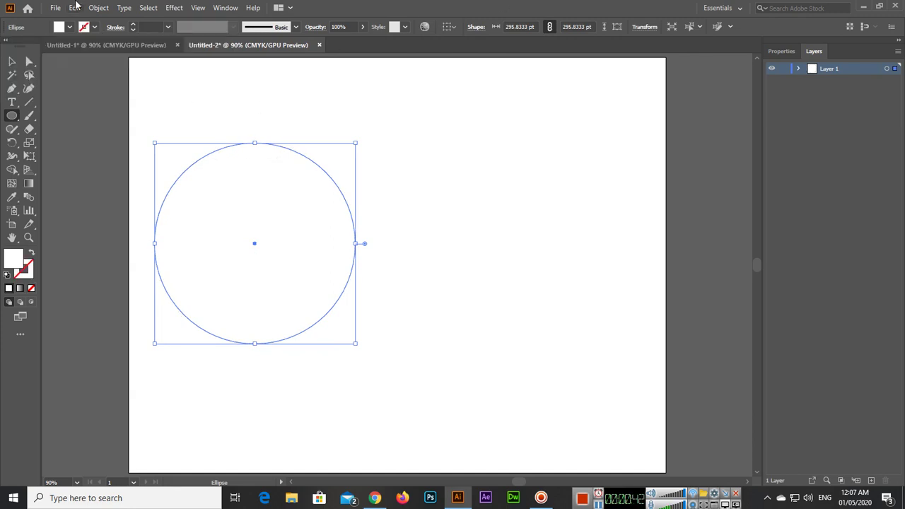
{"action": "left_click", "coordinate": [70, 28]}
{"action": "left_click", "coordinate": [40, 46]}
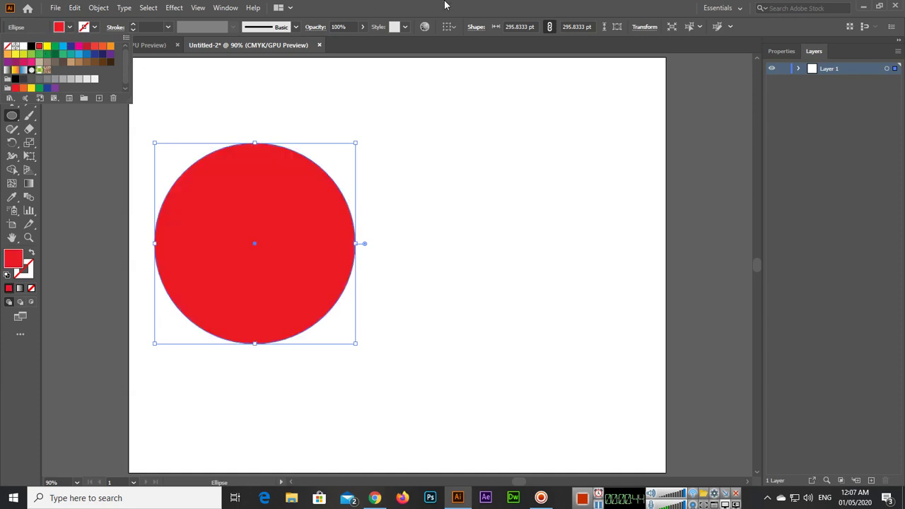
Nudge the circle lower and place an identical copy 415 pt to its right
{"action": "left_click", "coordinate": [11, 60]}
{"action": "left_click_drag", "start_coordinate": [263, 254], "coordinate": [268, 281]}
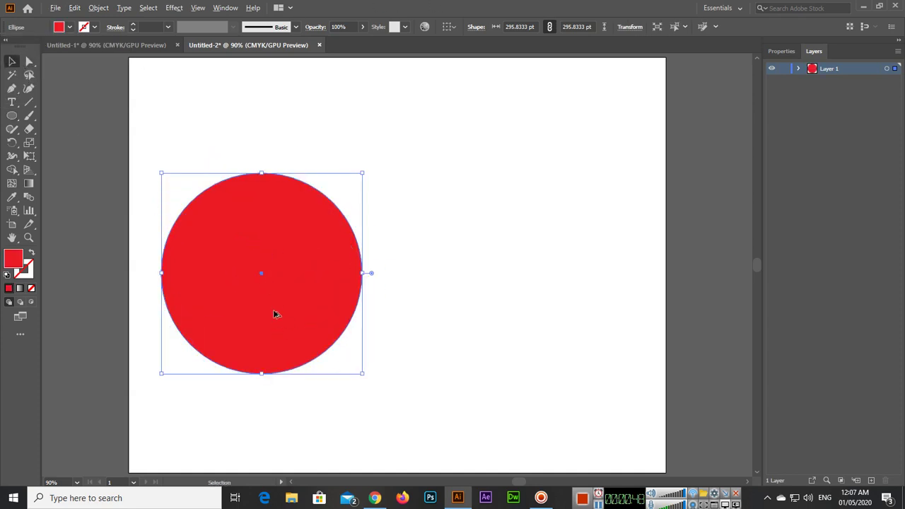
{"action": "left_click_drag", "start_coordinate": [304, 308], "coordinate": [587, 308]}
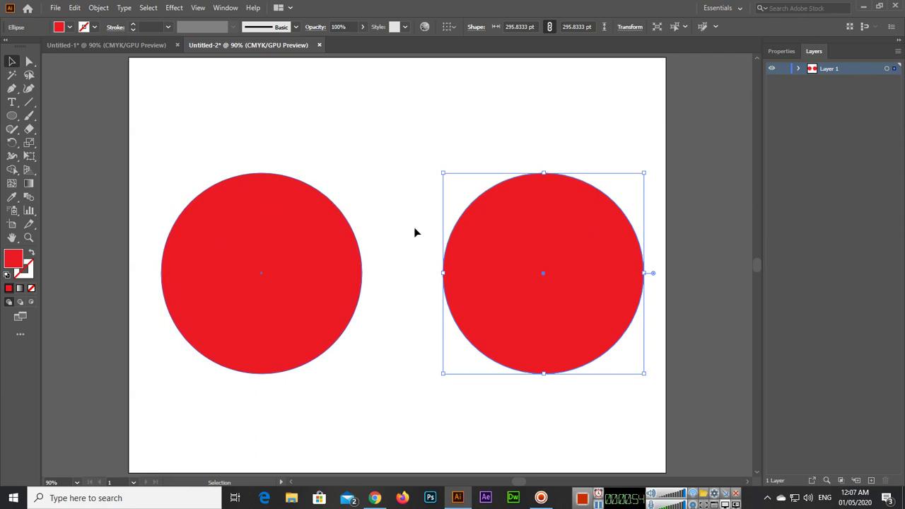
{"action": "left_click", "coordinate": [291, 237]}
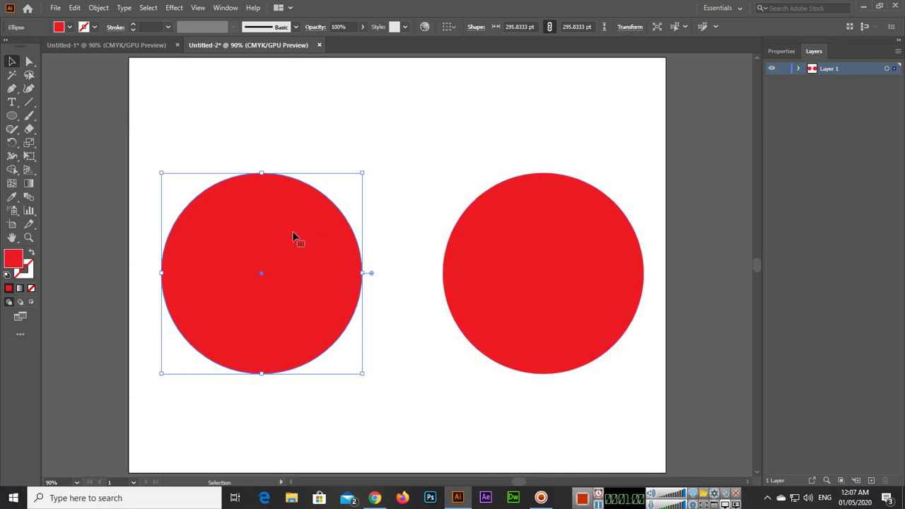
Zoom in on the left red circle and start an Effect > Stylize > Inner Glow on it
{"action": "key", "text": "ctrl+plus"}
{"action": "key", "text": "ctrl+plus"}
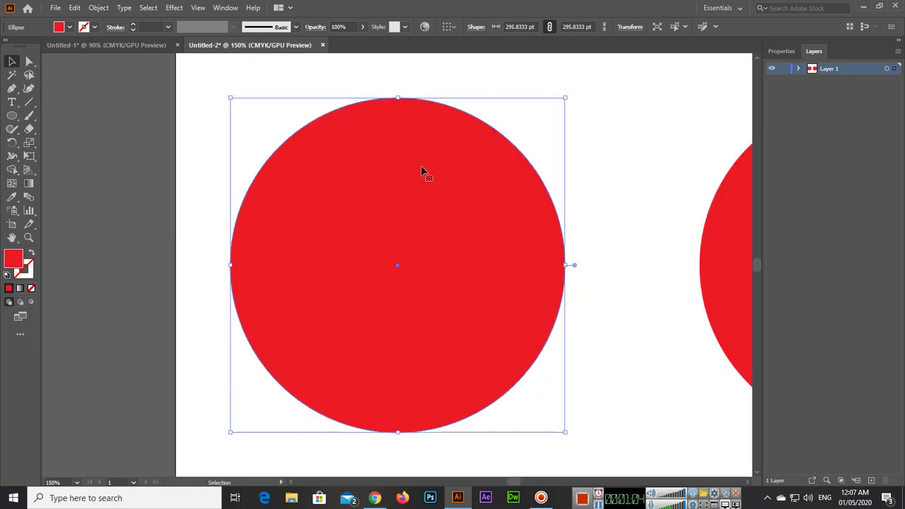
{"action": "left_click", "coordinate": [173, 8]}
{"action": "mouse_move", "coordinate": [275, 138]}
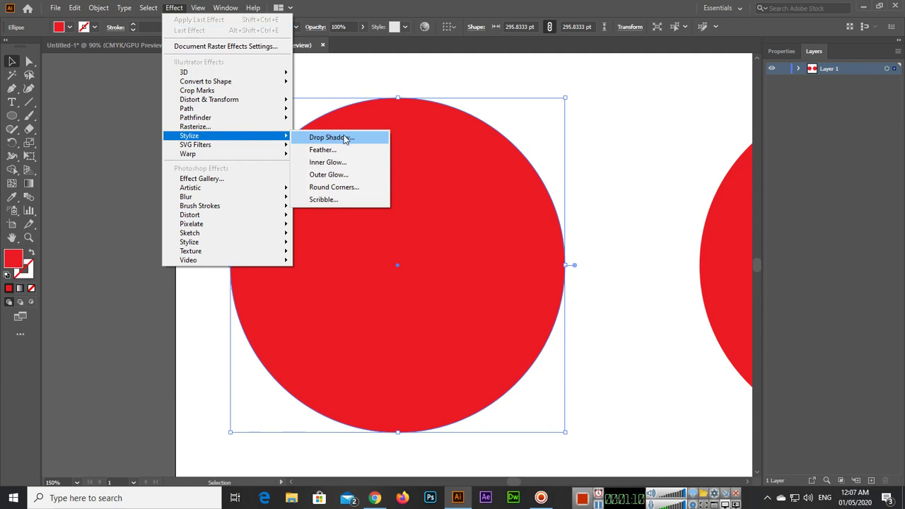
{"action": "left_click", "coordinate": [345, 162]}
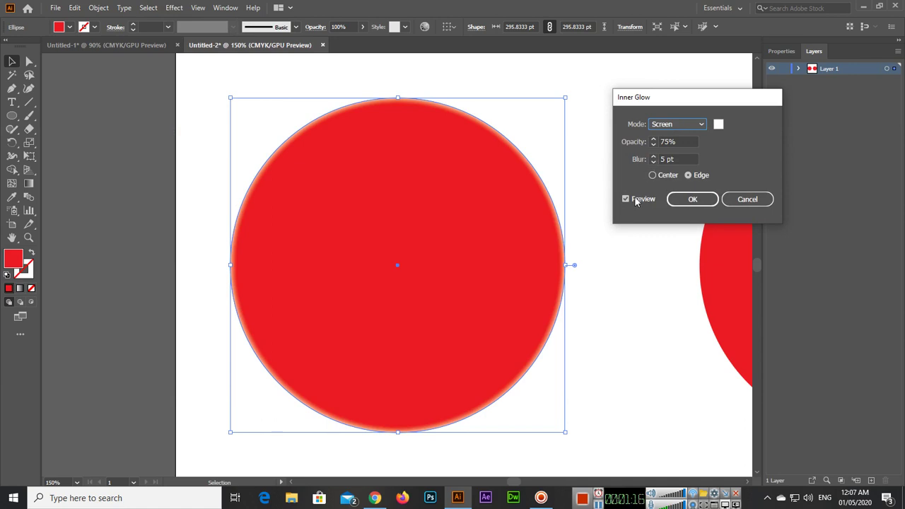
Set the inner glow to Normal mode with black (000000) colour and a slightly larger blur
{"action": "left_click", "coordinate": [674, 125]}
{"action": "left_click", "coordinate": [675, 137]}
{"action": "left_click", "coordinate": [718, 125]}
{"action": "left_click_drag", "start_coordinate": [427, 295], "coordinate": [460, 330]}
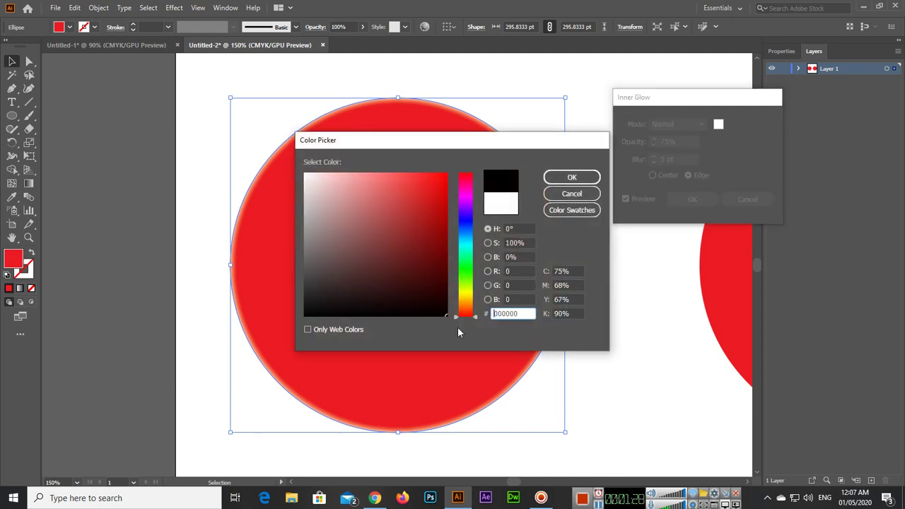
{"action": "left_click", "coordinate": [585, 183]}
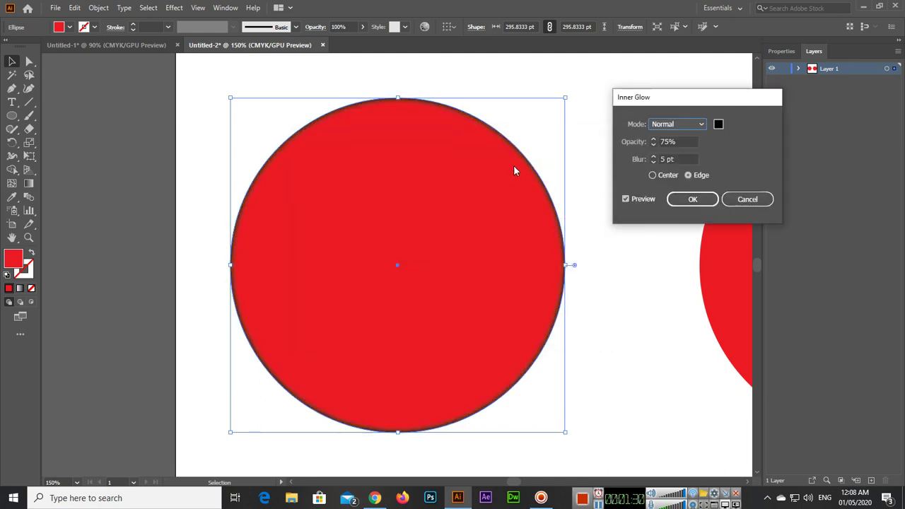
{"action": "left_click", "coordinate": [654, 157]}
Raise the inner glow blur to 14 pt and set its opacity to 90%
{"action": "left_click", "coordinate": [654, 157]}
{"action": "left_click", "coordinate": [654, 157]}
{"action": "left_click", "coordinate": [655, 157]}
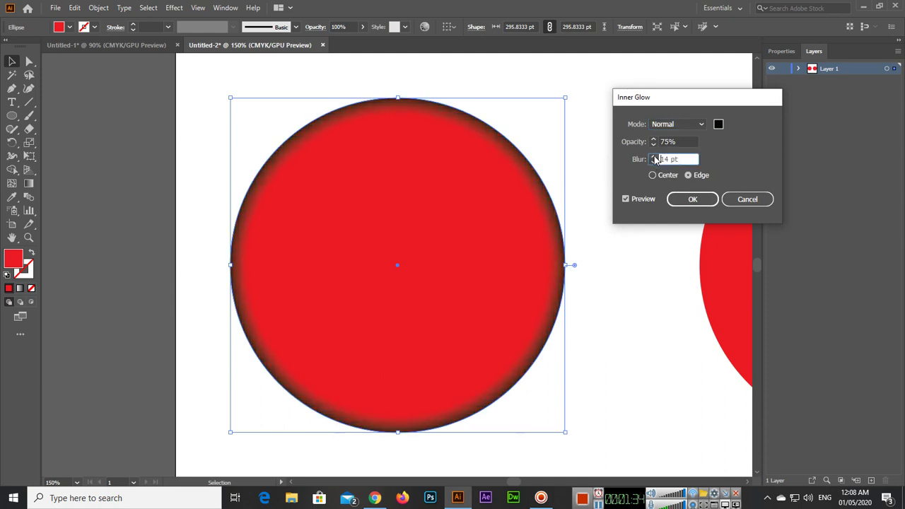
{"action": "left_click", "coordinate": [655, 157]}
{"action": "left_click", "coordinate": [654, 157]}
{"action": "left_click", "coordinate": [654, 139]}
{"action": "left_click", "coordinate": [655, 140]}
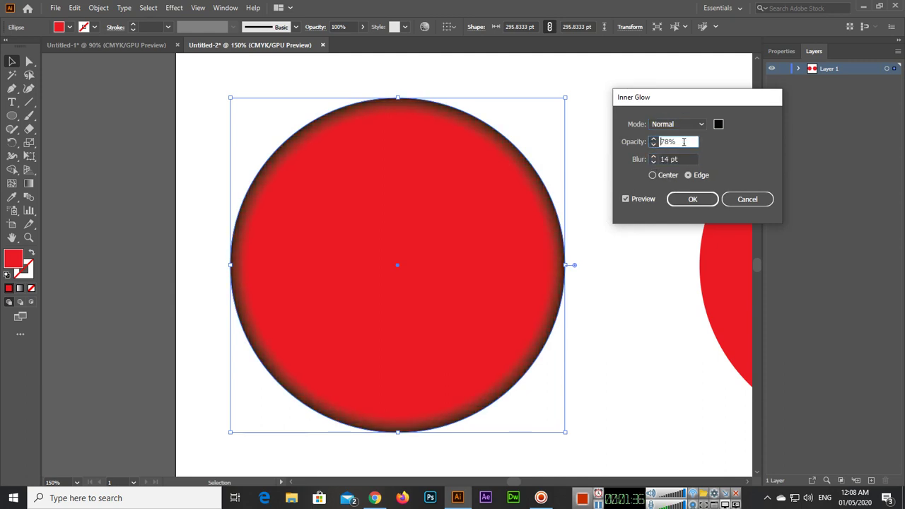
{"action": "left_click", "coordinate": [654, 139]}
{"action": "type", "text": "25"}
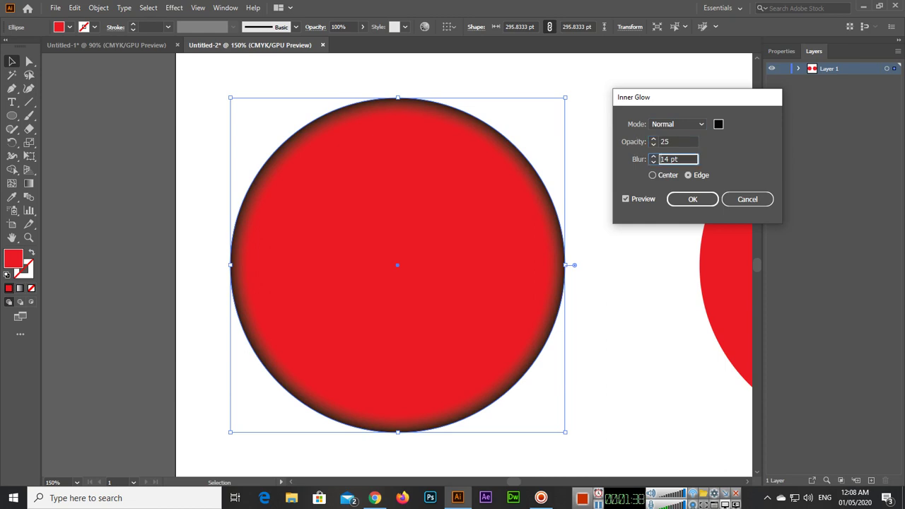
{"action": "key", "text": "Tab"}
{"action": "double_click", "coordinate": [686, 143]}
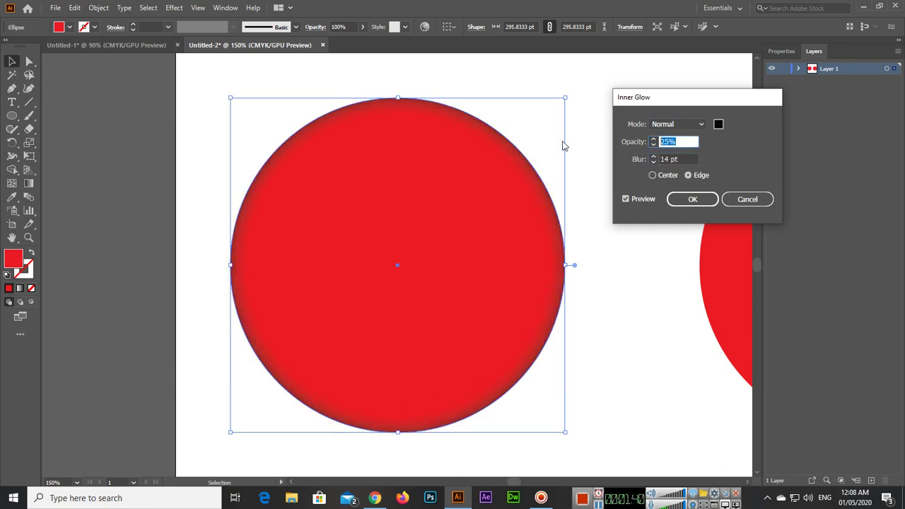
{"action": "type", "text": "90"}
{"action": "key", "text": "Tab"}
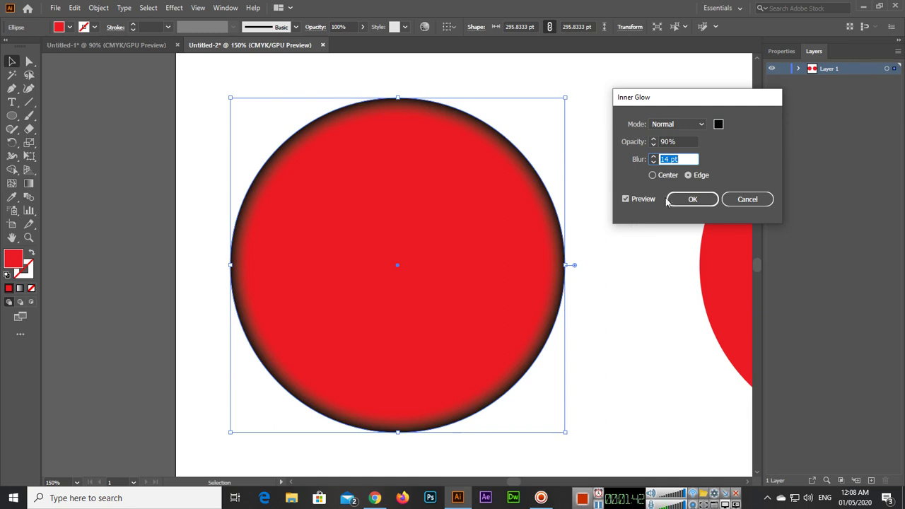
Settle on an Edge glow with 25 pt blur and apply the black inner glow
{"action": "left_click", "coordinate": [653, 176]}
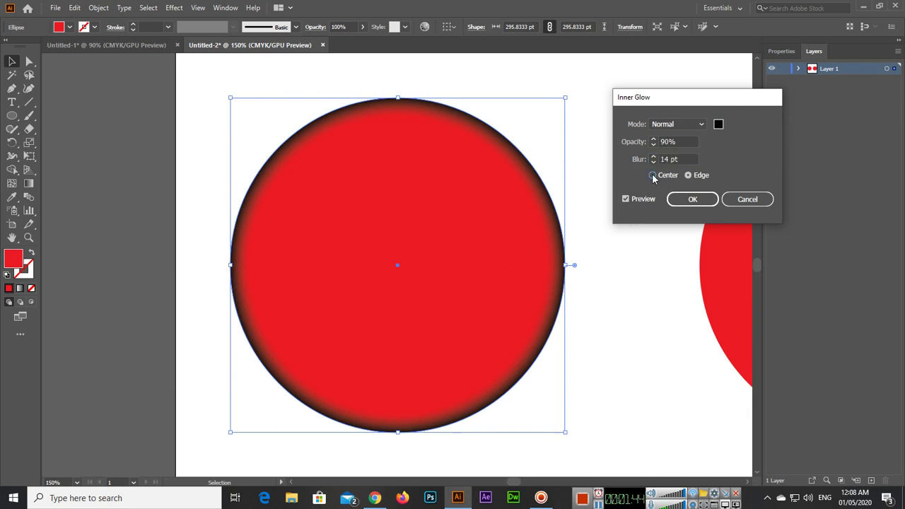
{"action": "left_click_drag", "start_coordinate": [681, 160], "coordinate": [591, 165]}
{"action": "type", "text": "75"}
{"action": "key", "text": "Tab"}
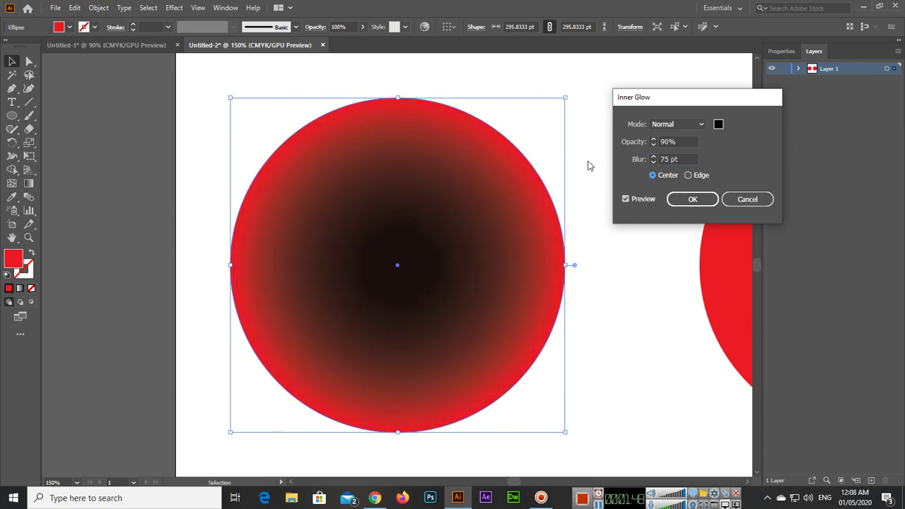
{"action": "left_click_drag", "start_coordinate": [681, 160], "coordinate": [626, 158]}
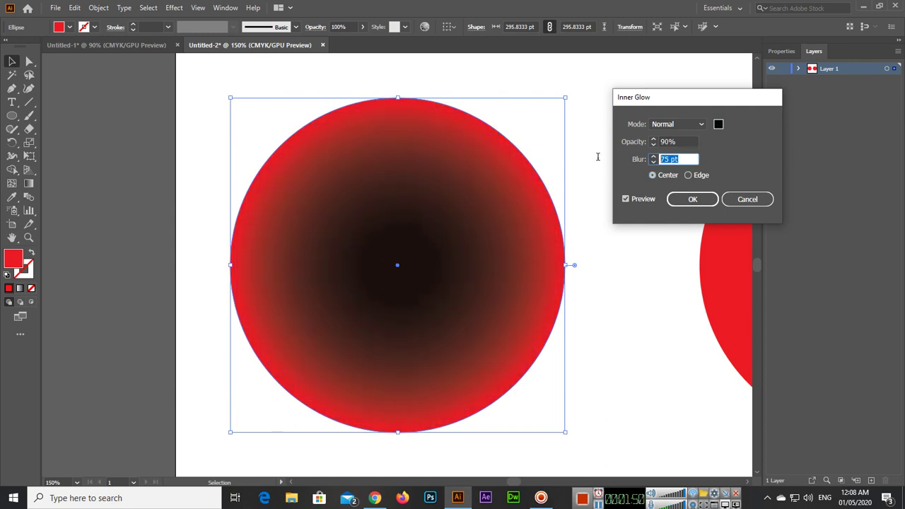
{"action": "type", "text": "95"}
{"action": "key", "text": "Tab"}
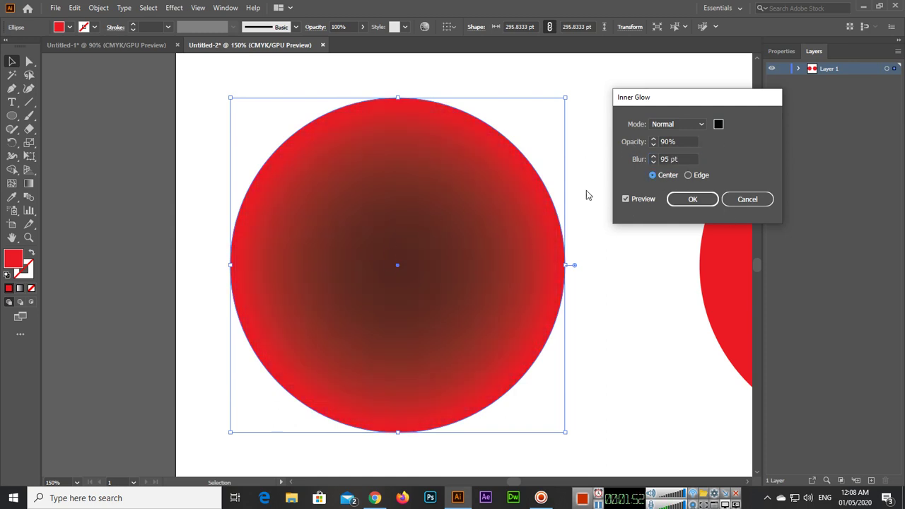
{"action": "left_click", "coordinate": [690, 176]}
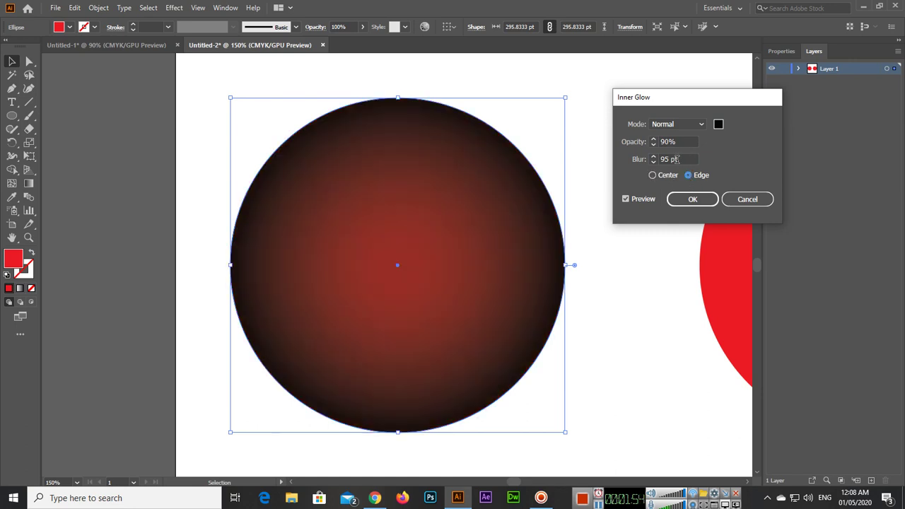
{"action": "left_click_drag", "start_coordinate": [684, 159], "coordinate": [584, 155]}
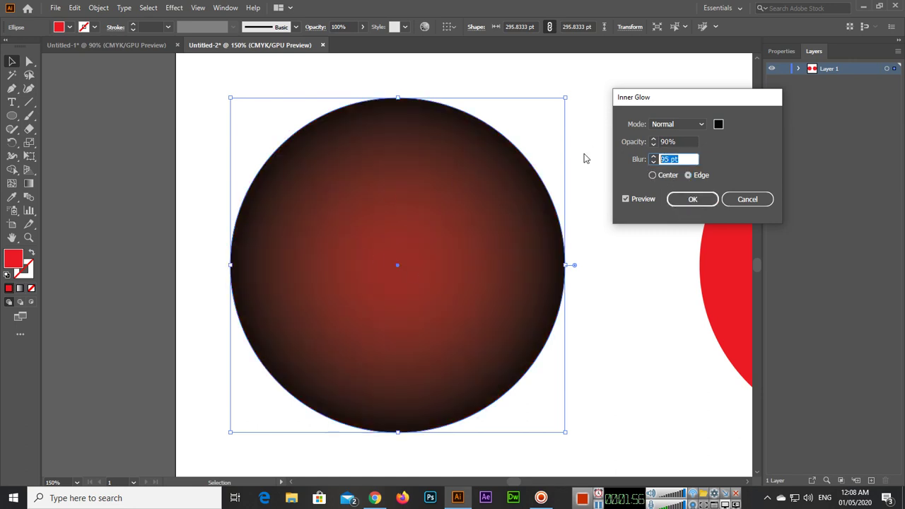
{"action": "type", "text": "25"}
{"action": "key", "text": "Tab"}
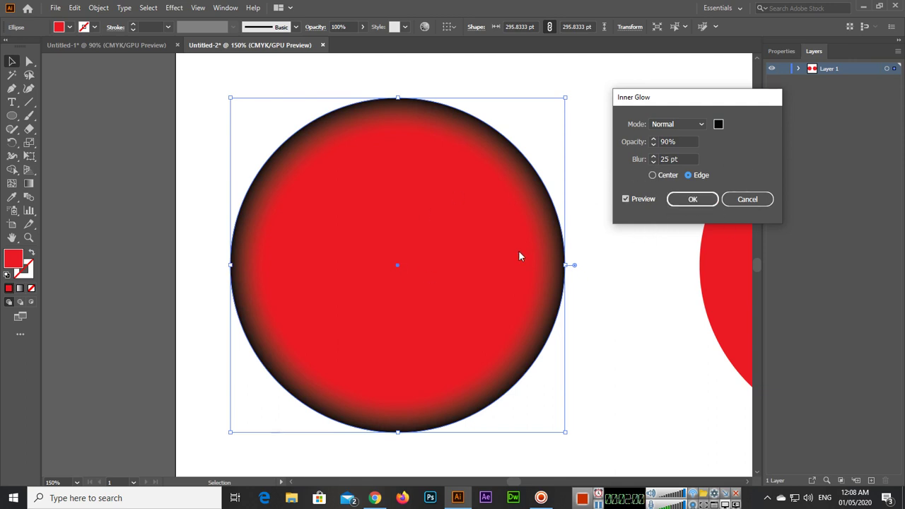
{"action": "left_click", "coordinate": [693, 200]}
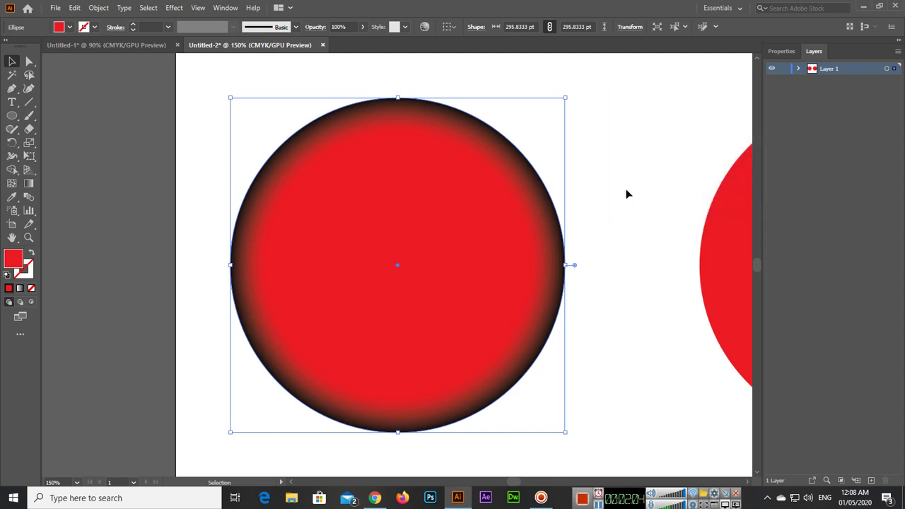
Select the right red circle and start an Outer Glow effect on it
{"action": "key", "text": "ctrl+shift+a"}
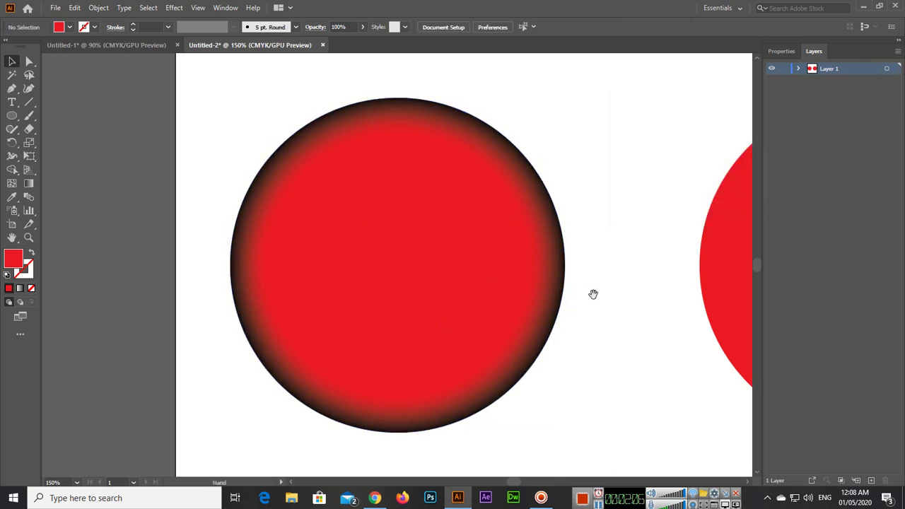
{"action": "left_click_drag", "start_coordinate": [591, 295], "coordinate": [279, 297]}
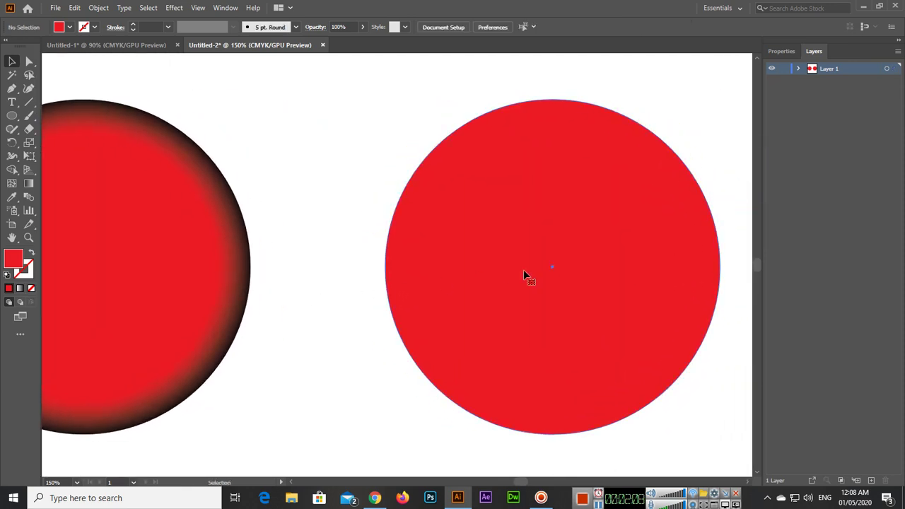
{"action": "left_click", "coordinate": [542, 369]}
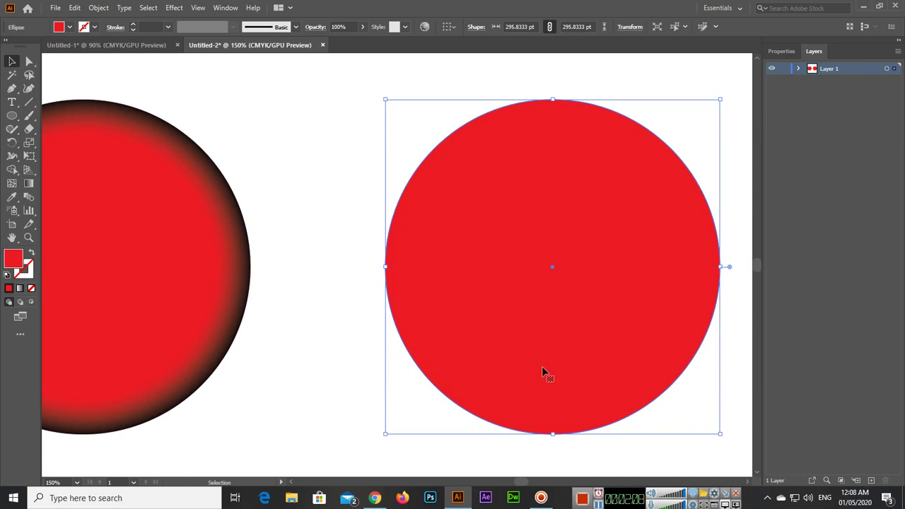
{"action": "left_click", "coordinate": [175, 8]}
{"action": "mouse_move", "coordinate": [269, 136]}
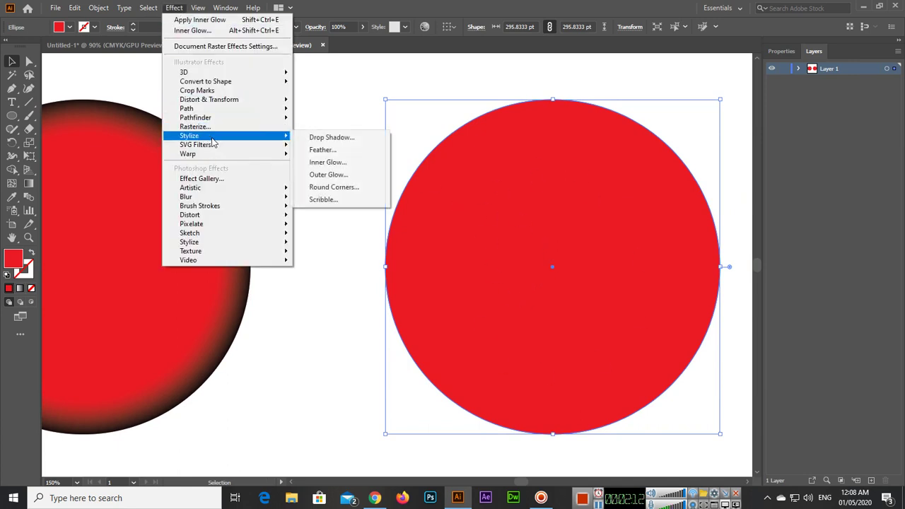
{"action": "left_click", "coordinate": [329, 174]}
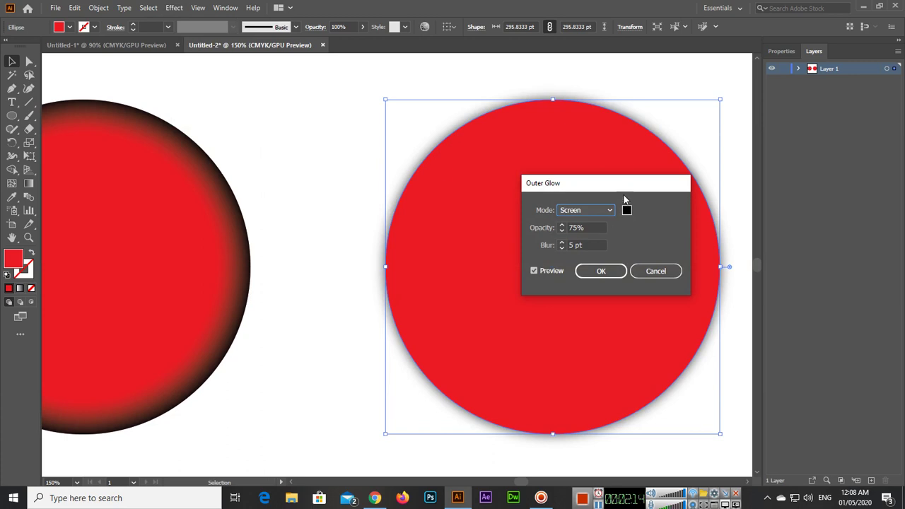
{"action": "left_click_drag", "start_coordinate": [609, 183], "coordinate": [271, 183]}
Set the outer glow to Normal mode, 15 pt blur and 90% opacity, and apply it
{"action": "left_click", "coordinate": [250, 206]}
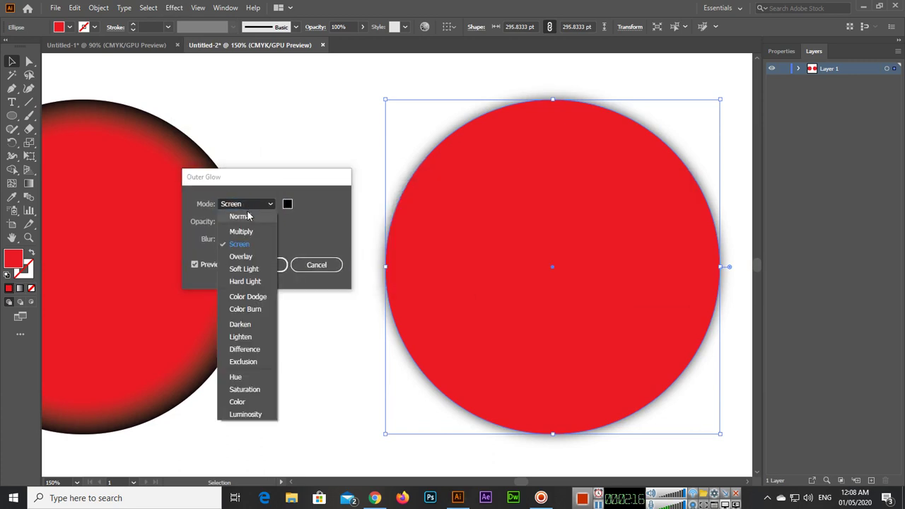
{"action": "left_click", "coordinate": [249, 215]}
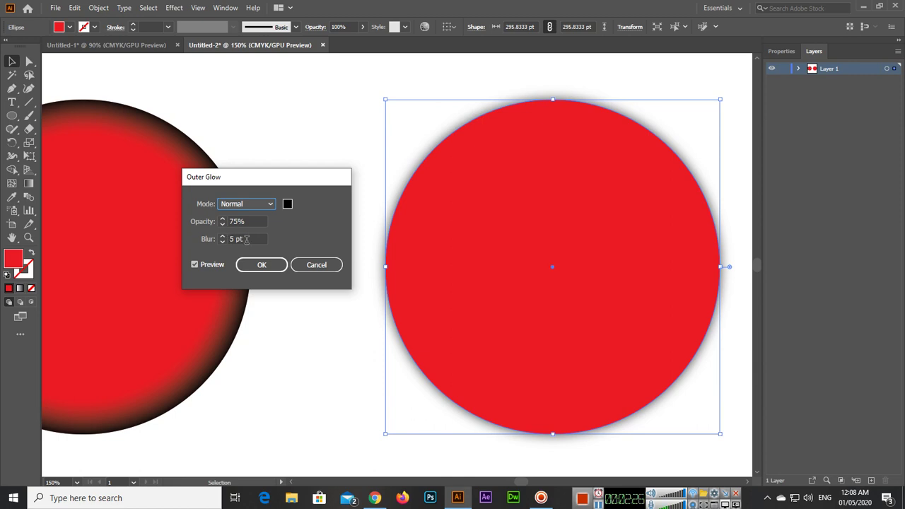
{"action": "left_click_drag", "start_coordinate": [246, 239], "coordinate": [194, 243]}
{"action": "type", "text": "15"}
{"action": "key", "text": "Tab"}
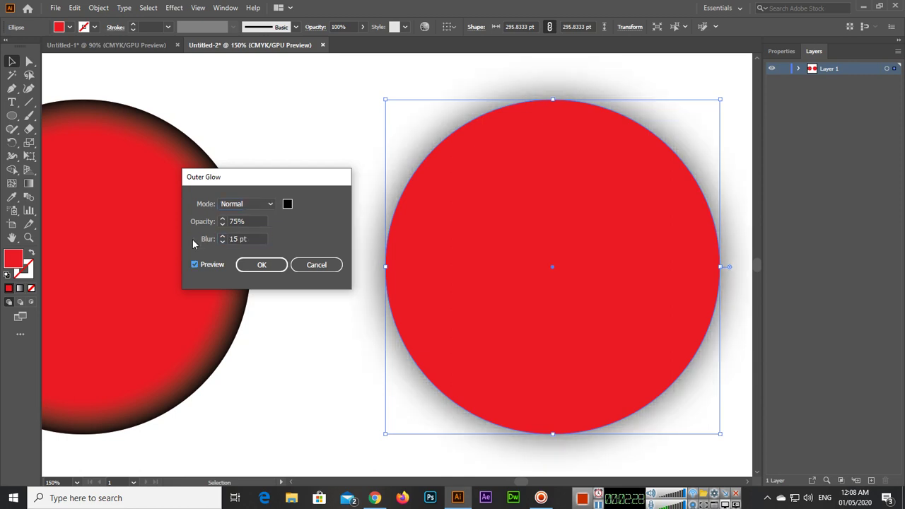
{"action": "left_click_drag", "start_coordinate": [251, 223], "coordinate": [198, 225]}
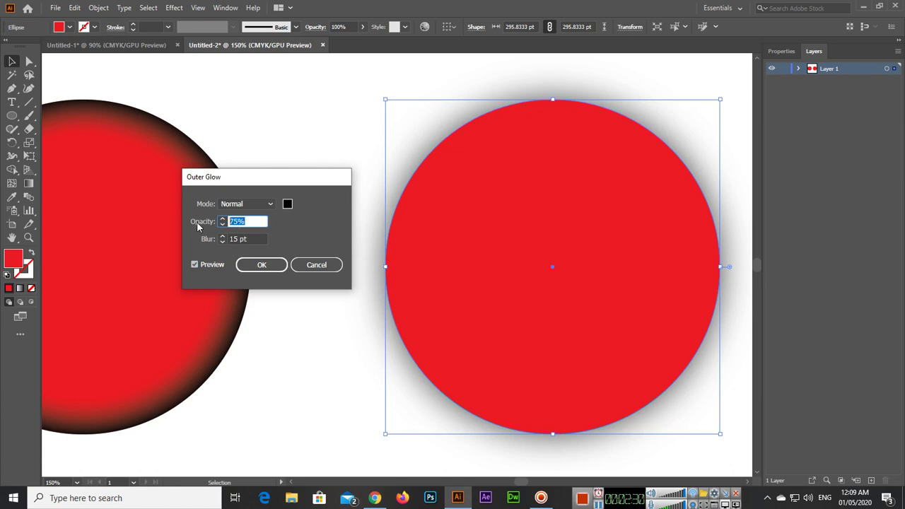
{"action": "type", "text": "90"}
{"action": "key", "text": "Tab"}
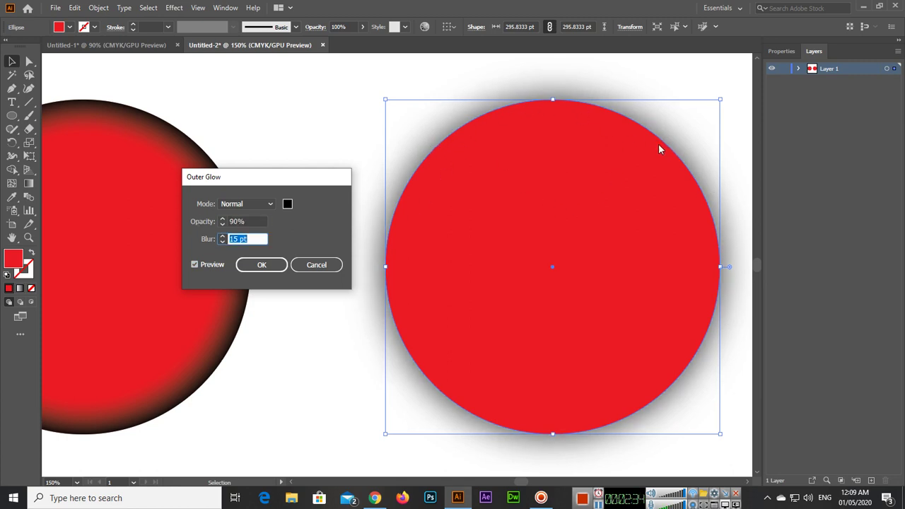
{"action": "left_click", "coordinate": [262, 265]}
Move both glowing circles up near the top of the artboard
{"action": "key", "text": "ctrl+minus"}
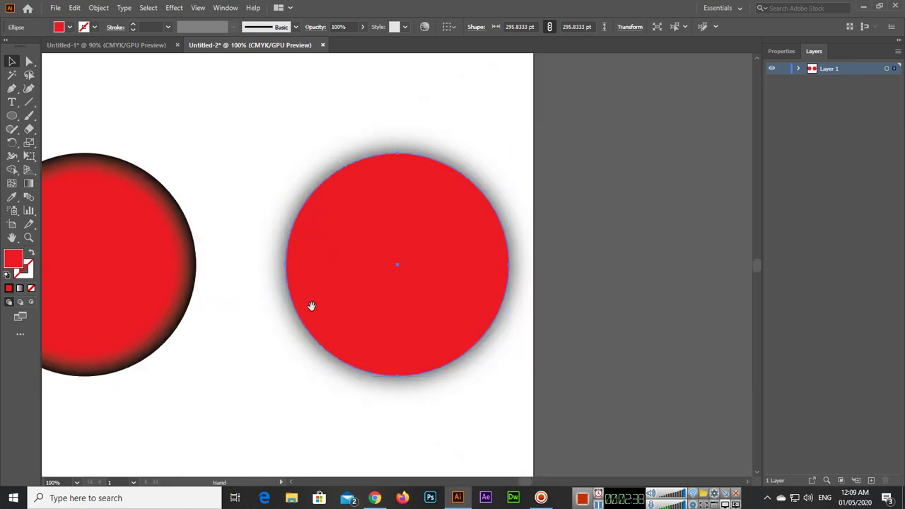
{"action": "left_click_drag", "start_coordinate": [311, 306], "coordinate": [534, 295]}
{"action": "left_click", "coordinate": [415, 404]}
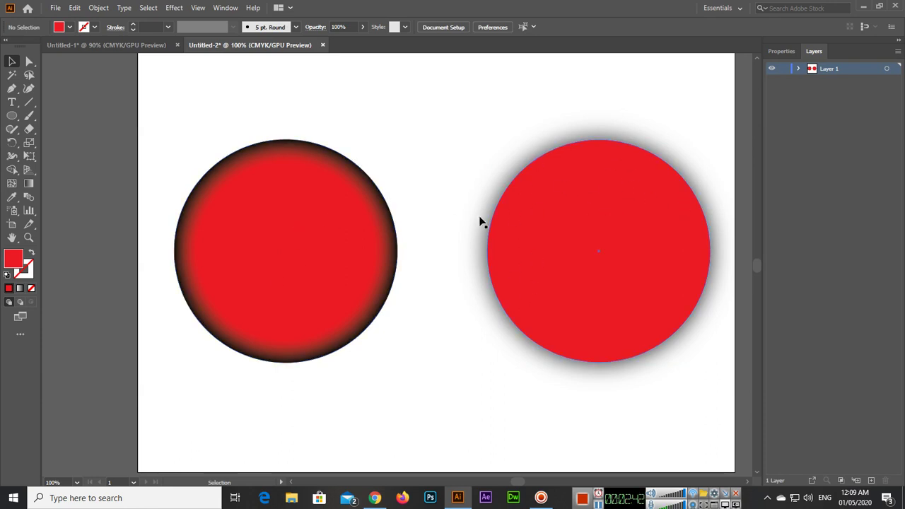
{"action": "key", "text": "ctrl+minus"}
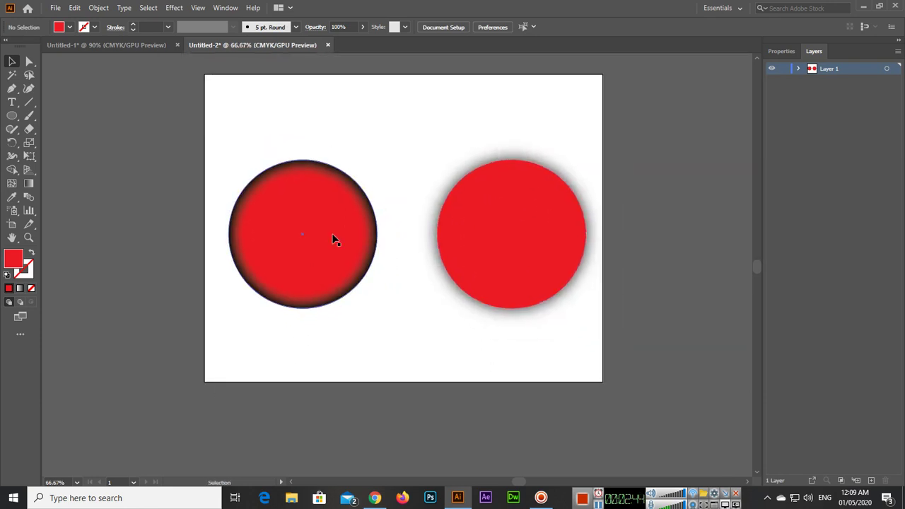
{"action": "left_click_drag", "start_coordinate": [334, 236], "coordinate": [334, 158]}
{"action": "left_click_drag", "start_coordinate": [504, 235], "coordinate": [512, 163]}
Place 'lamp on table.jpg' below the circles, scaled to about 291.831 × 194.25 pt
{"action": "left_click", "coordinate": [55, 8]}
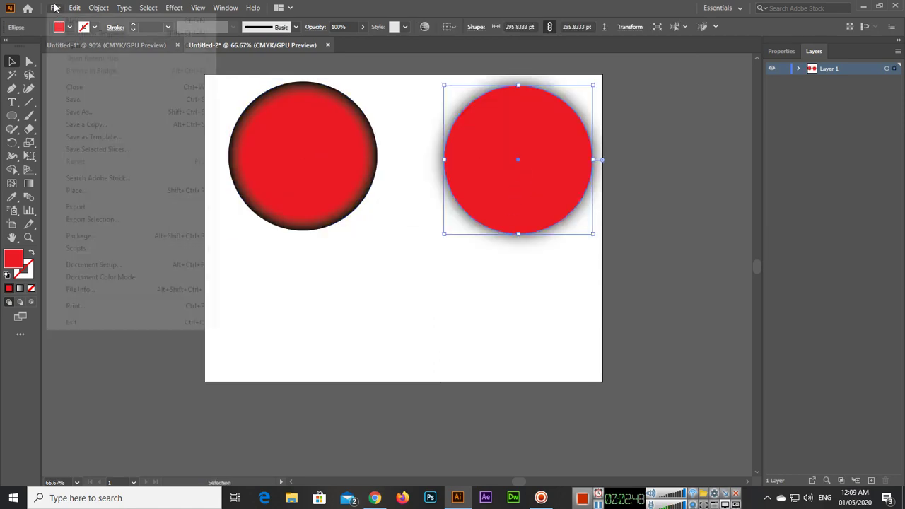
{"action": "left_click", "coordinate": [78, 190]}
{"action": "double_click", "coordinate": [225, 124]}
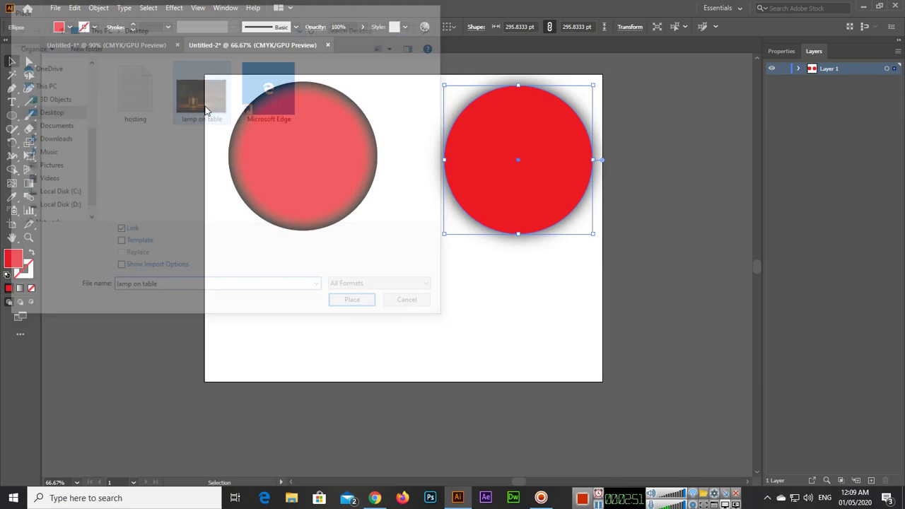
{"action": "left_click", "coordinate": [308, 248]}
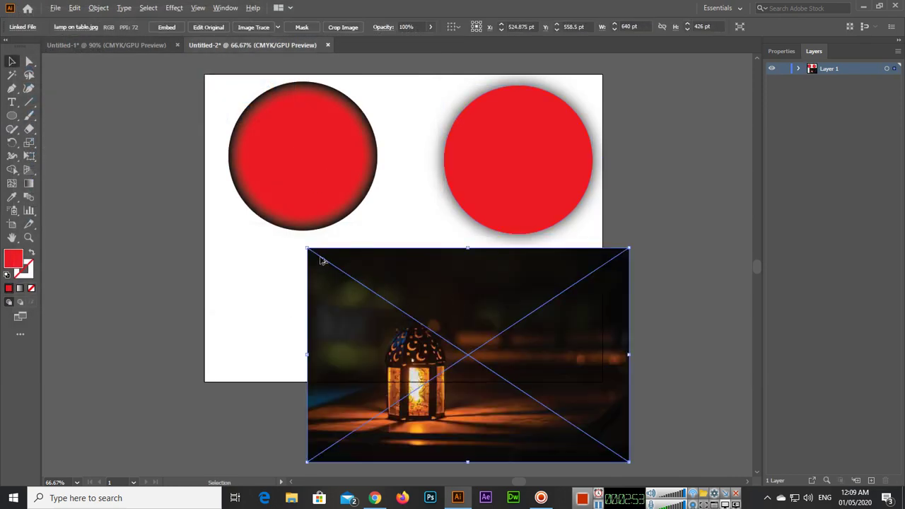
{"action": "left_click_drag", "start_coordinate": [307, 249], "coordinate": [395, 307]}
{"action": "left_click_drag", "start_coordinate": [447, 342], "coordinate": [408, 286]}
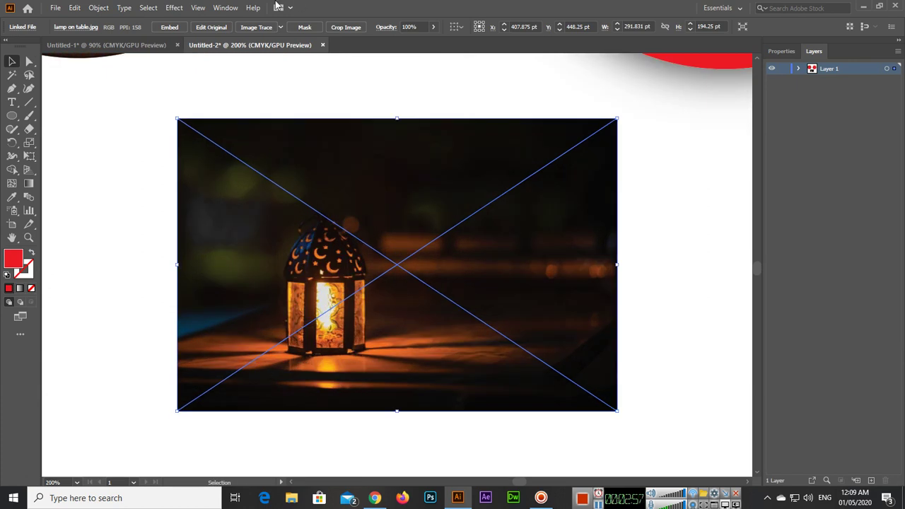
{"action": "left_click", "coordinate": [175, 8]}
Give the lamp photo a pure red Inner Glow at 90% opacity, 25 pt blur, Edge
{"action": "mouse_move", "coordinate": [225, 139]}
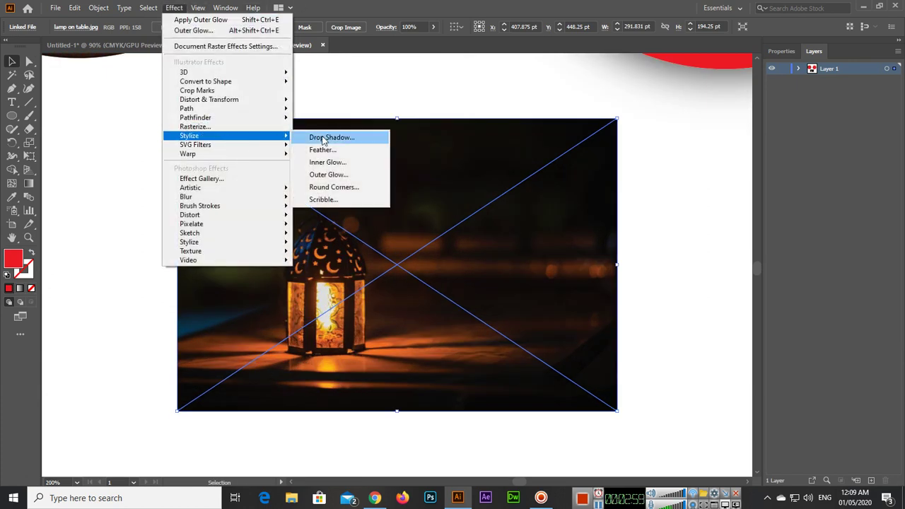
{"action": "left_click", "coordinate": [362, 159]}
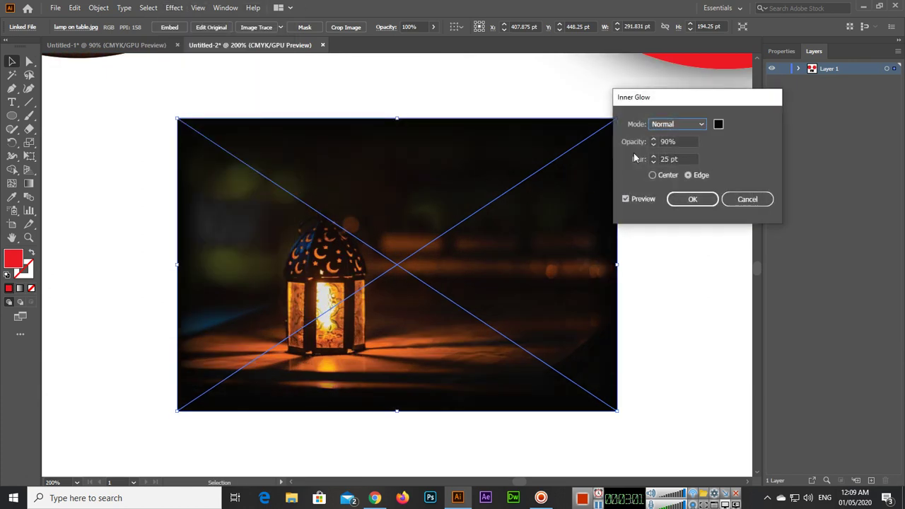
{"action": "left_click", "coordinate": [626, 199]}
{"action": "left_click", "coordinate": [718, 124]}
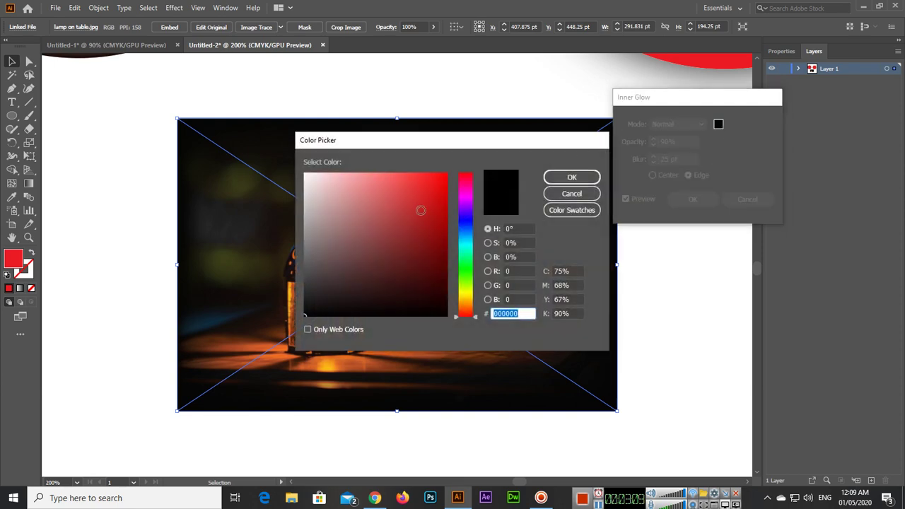
{"action": "left_click_drag", "start_coordinate": [422, 210], "coordinate": [459, 170]}
{"action": "left_click", "coordinate": [572, 178]}
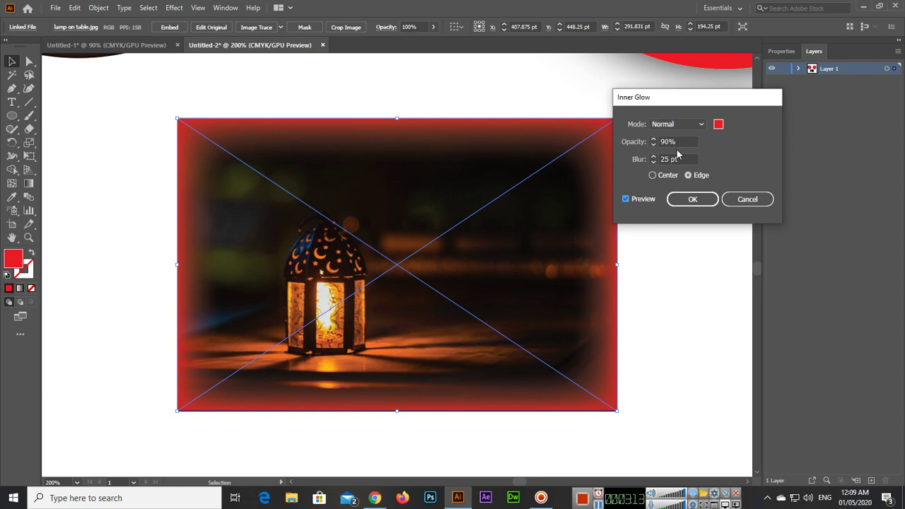
{"action": "left_click", "coordinate": [690, 201]}
Fit the artboard in view and move the lamp photo to the lower left, under the left circle
{"action": "key", "text": "ctrl+minus"}
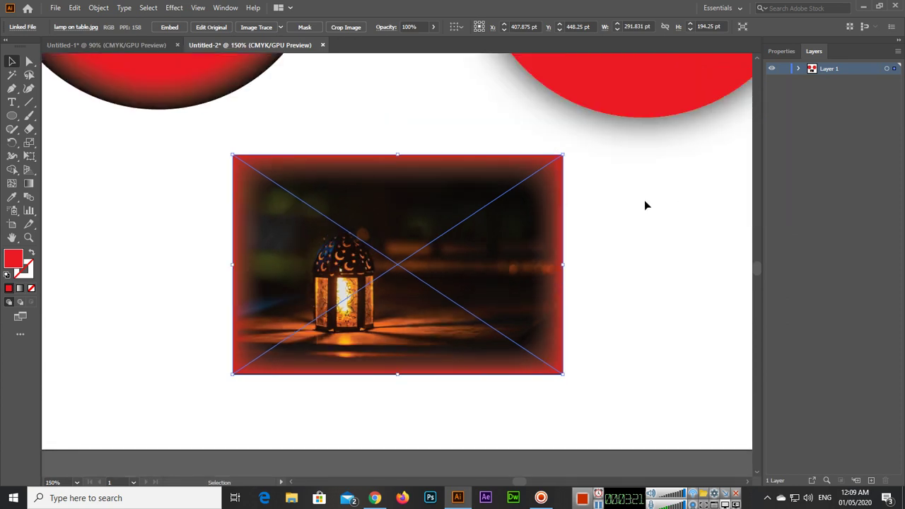
{"action": "key", "text": "ctrl+0"}
{"action": "left_click", "coordinate": [582, 340]}
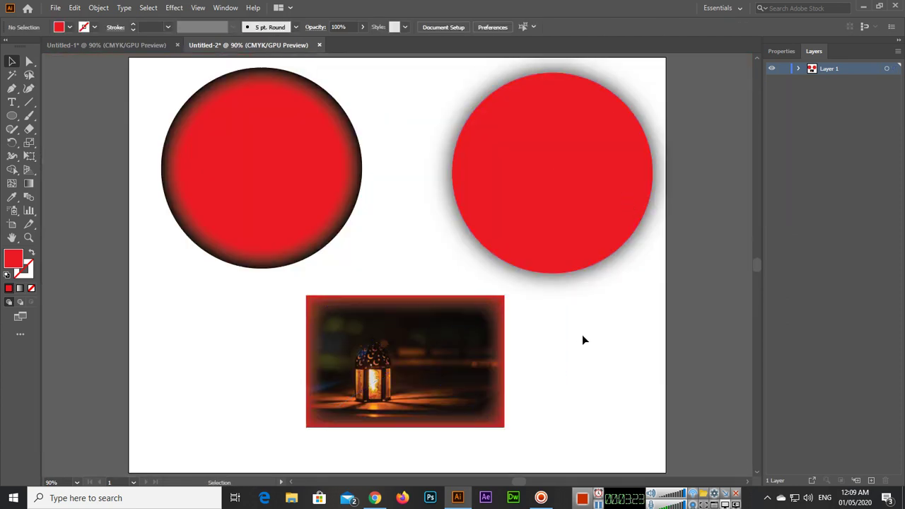
{"action": "left_click_drag", "start_coordinate": [456, 373], "coordinate": [312, 372]}
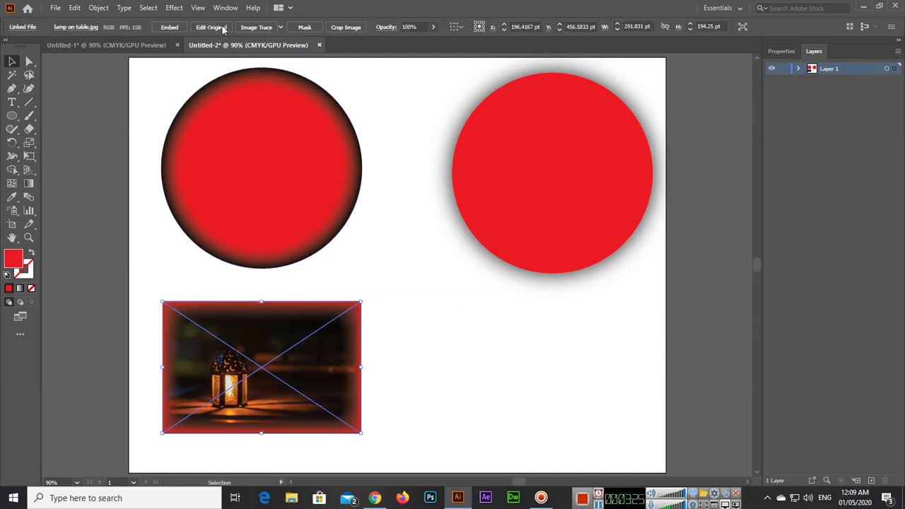
{"action": "left_click", "coordinate": [174, 7]}
{"action": "mouse_move", "coordinate": [232, 136]}
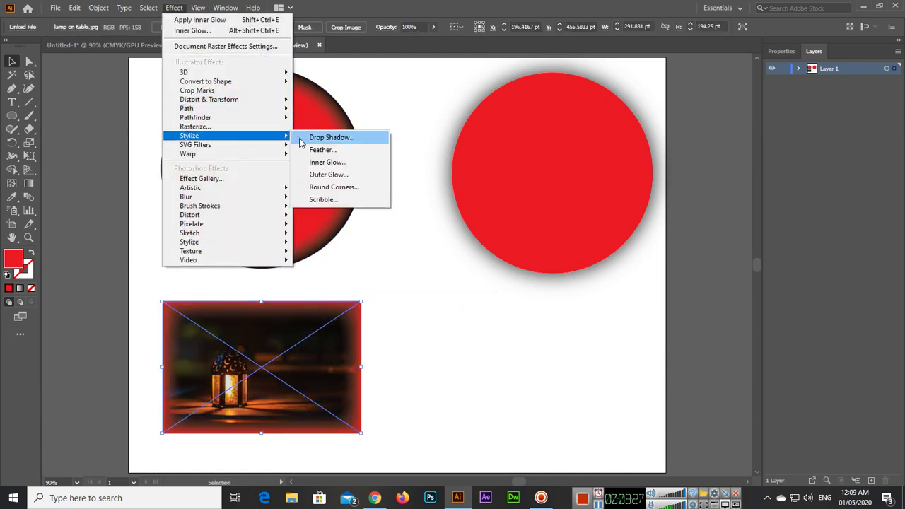
{"action": "key", "text": "Escape"}
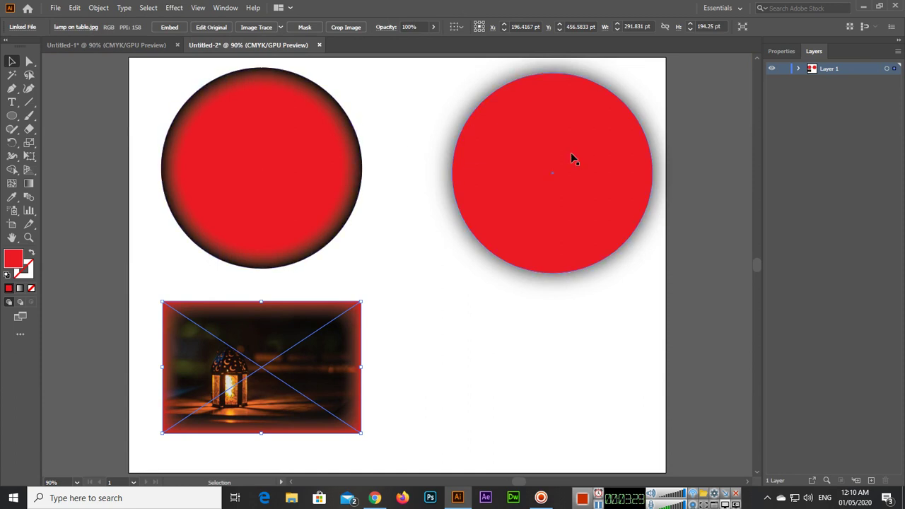